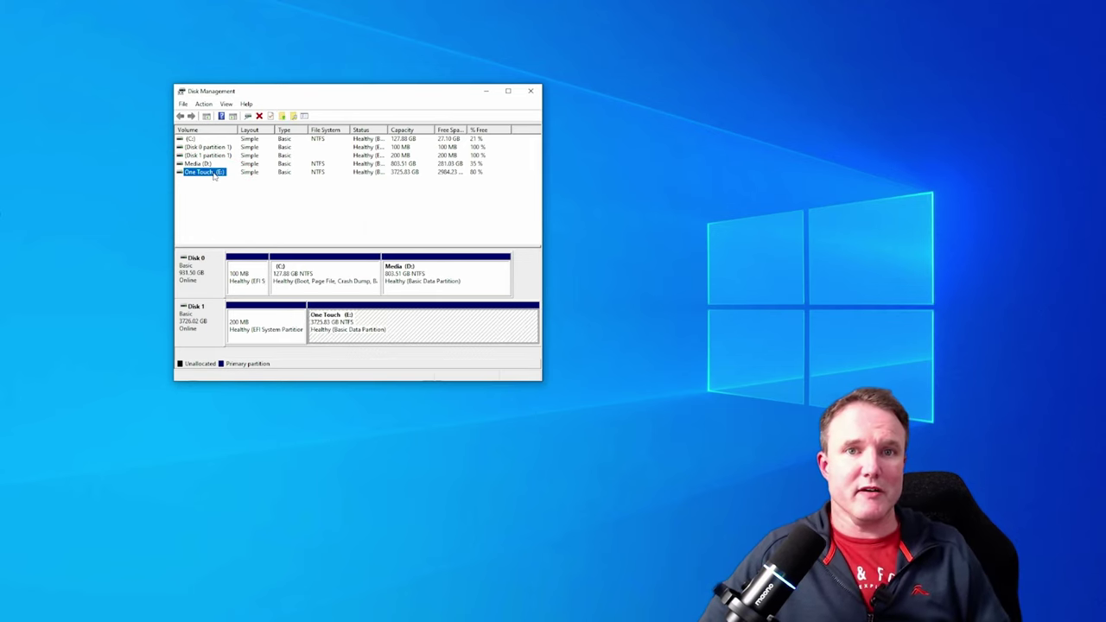
- Open the Format dialog for One Touch (E:), confirm NTFS is selected, and cancel without formatting
right_click(214, 175)
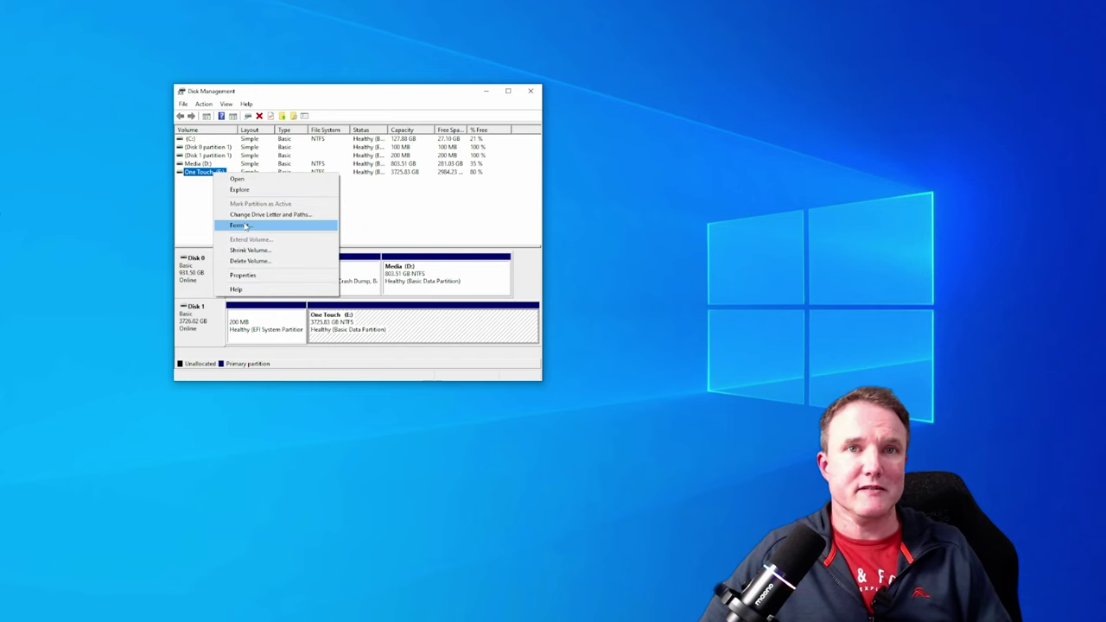
click(245, 226)
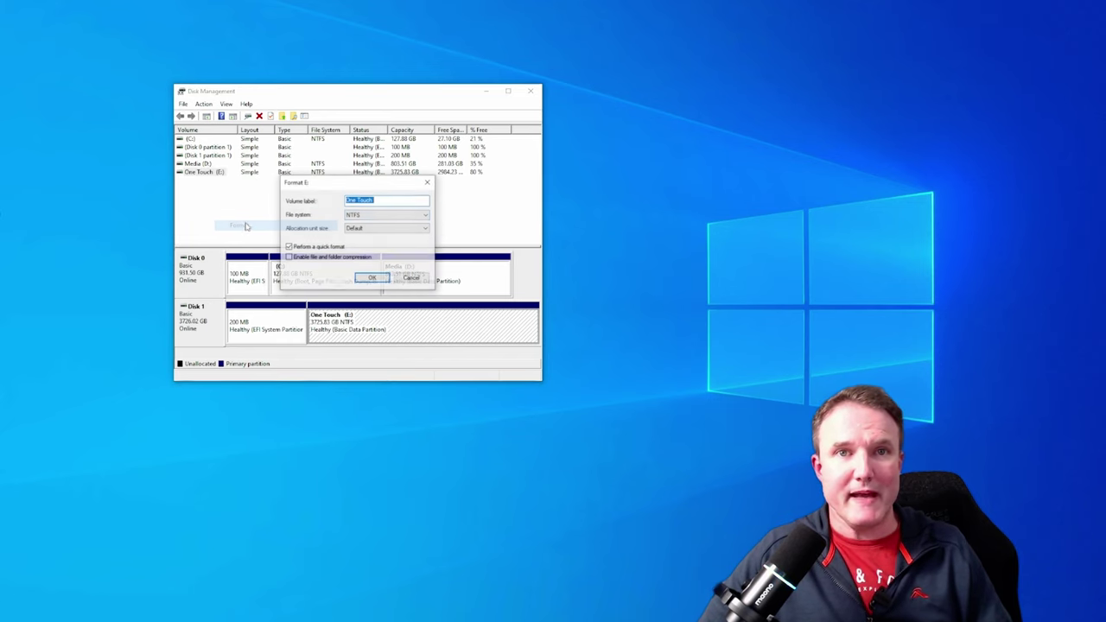
click(372, 216)
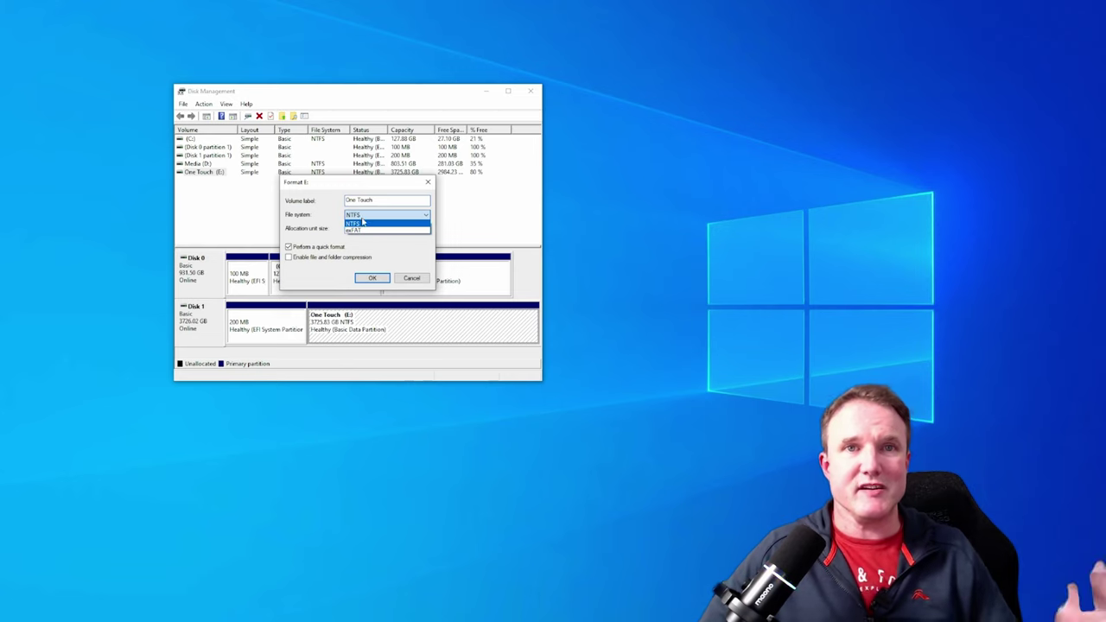
click(332, 221)
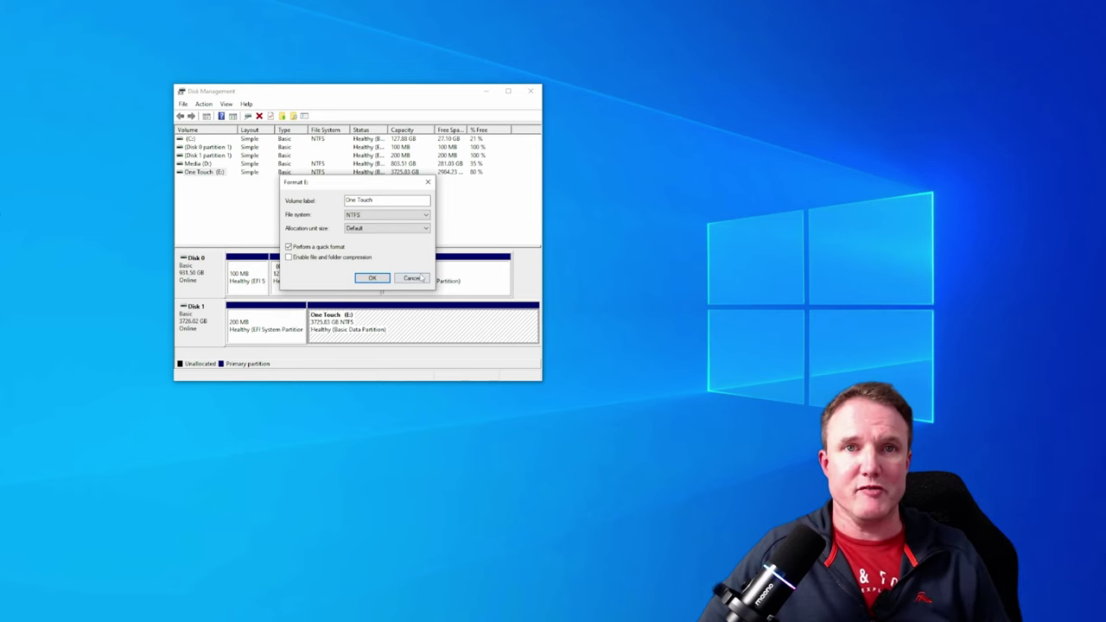
click(412, 279)
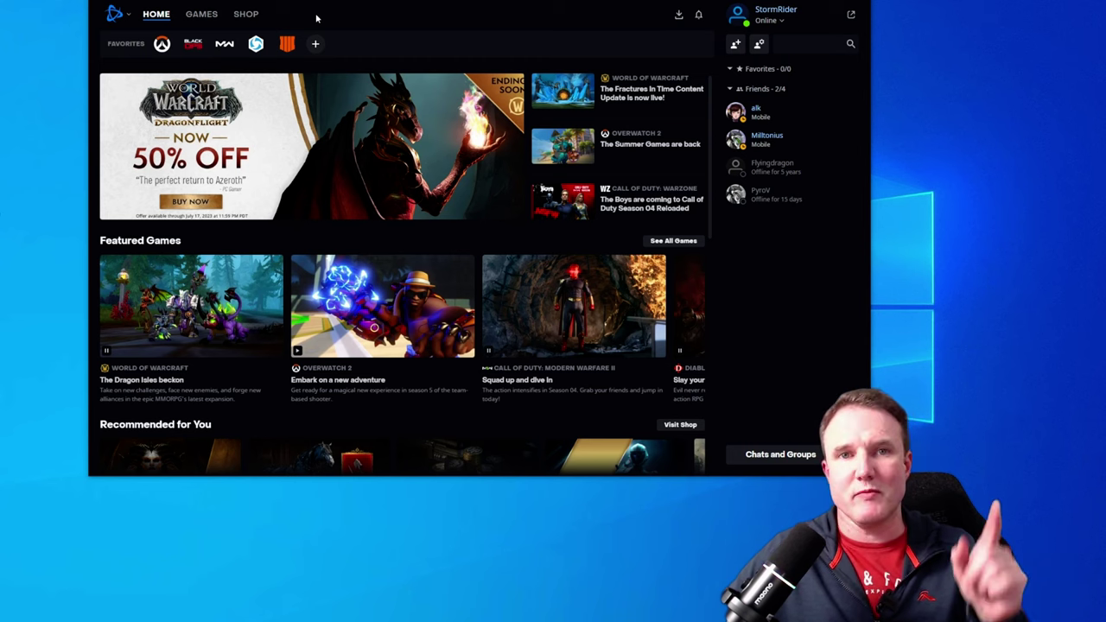
- Open Battle.net Settings on the Downloads page, showing the D:\Games\Blizzard\ install directory
click(127, 17)
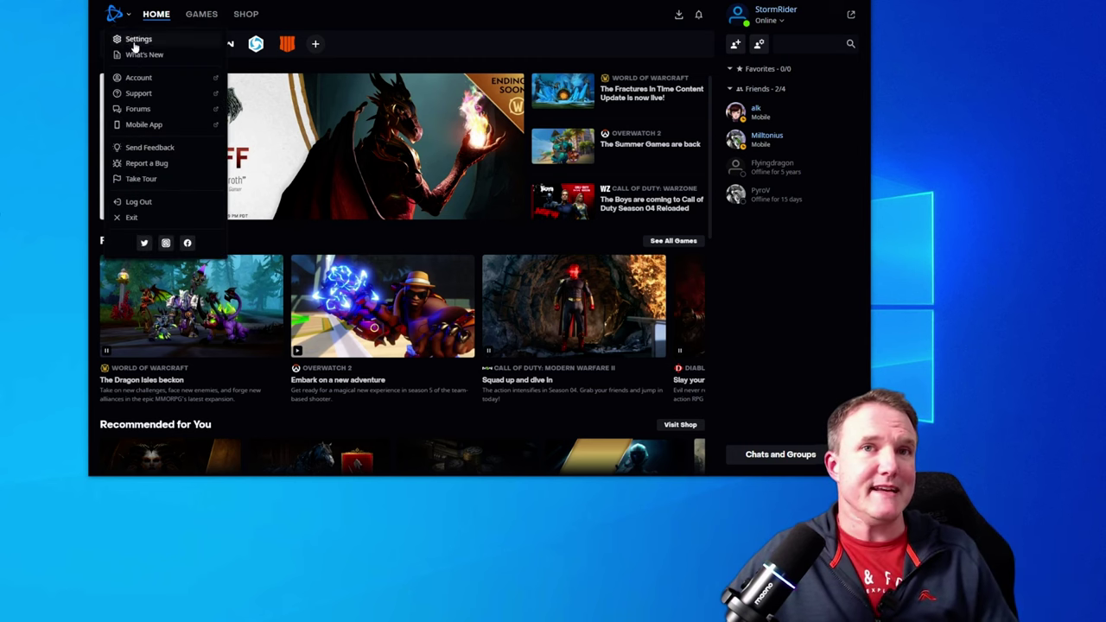
click(134, 41)
click(274, 122)
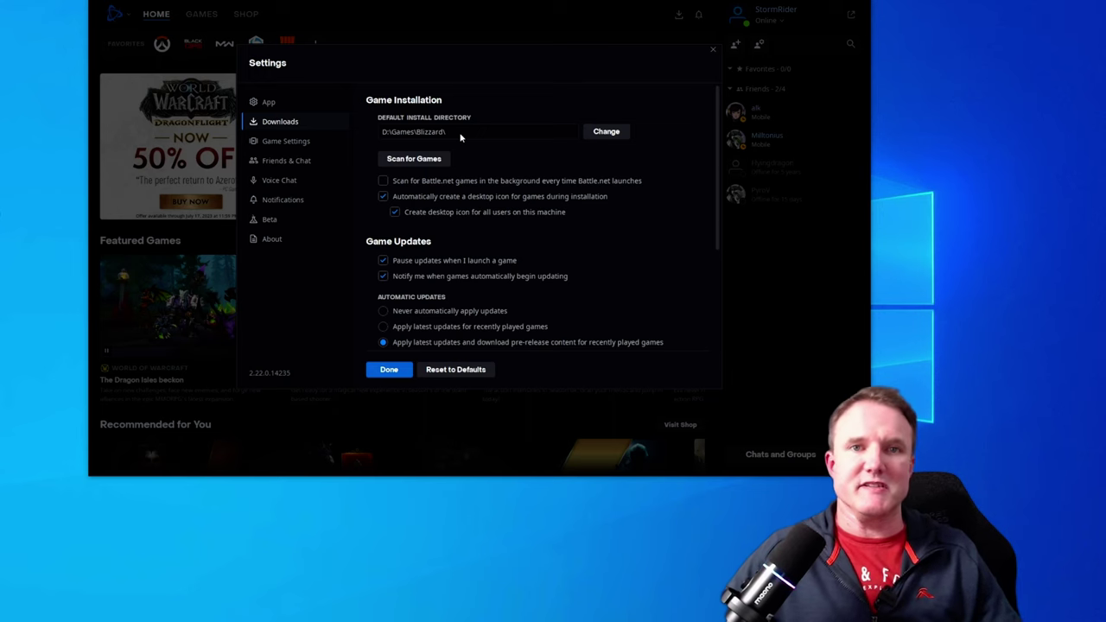
- Set the default install directory to the Games folder on One Touch (E:) and save the settings
click(605, 131)
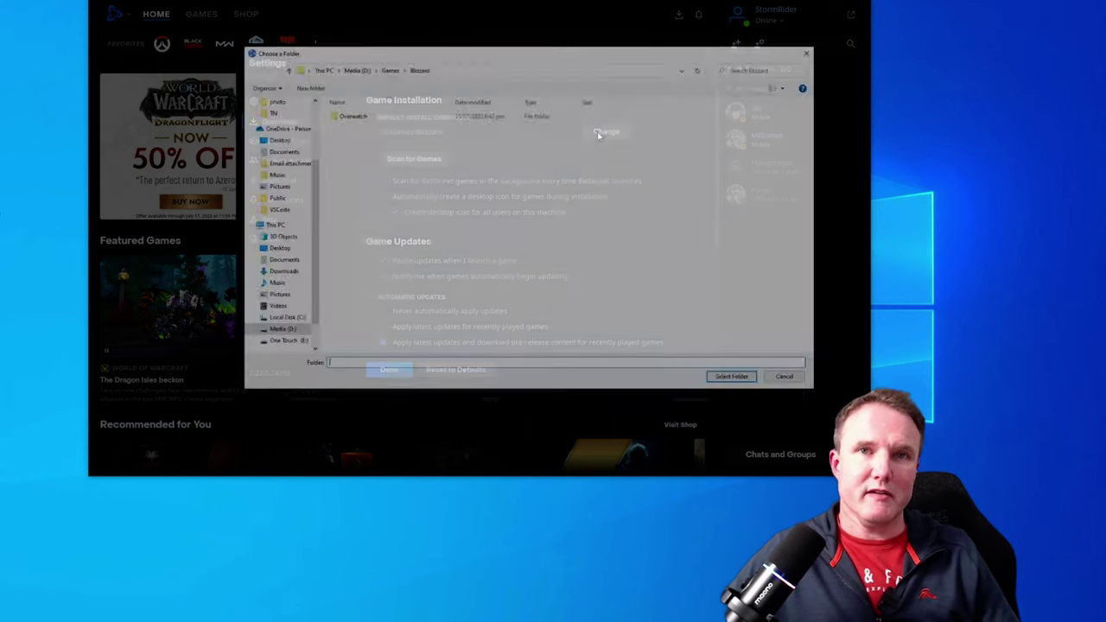
click(285, 342)
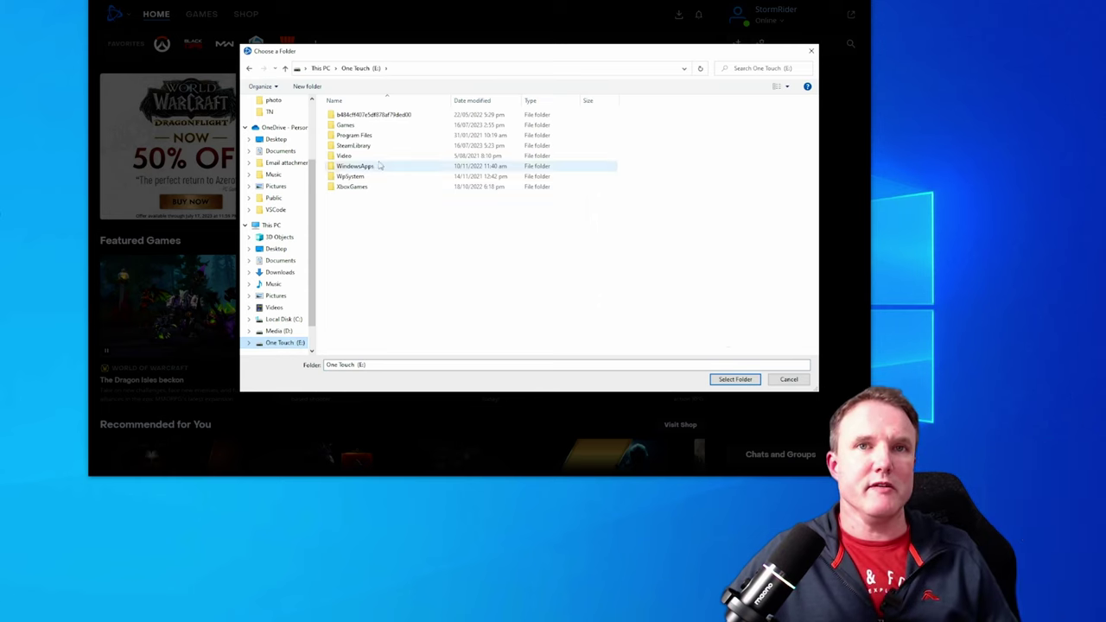
double_click(348, 126)
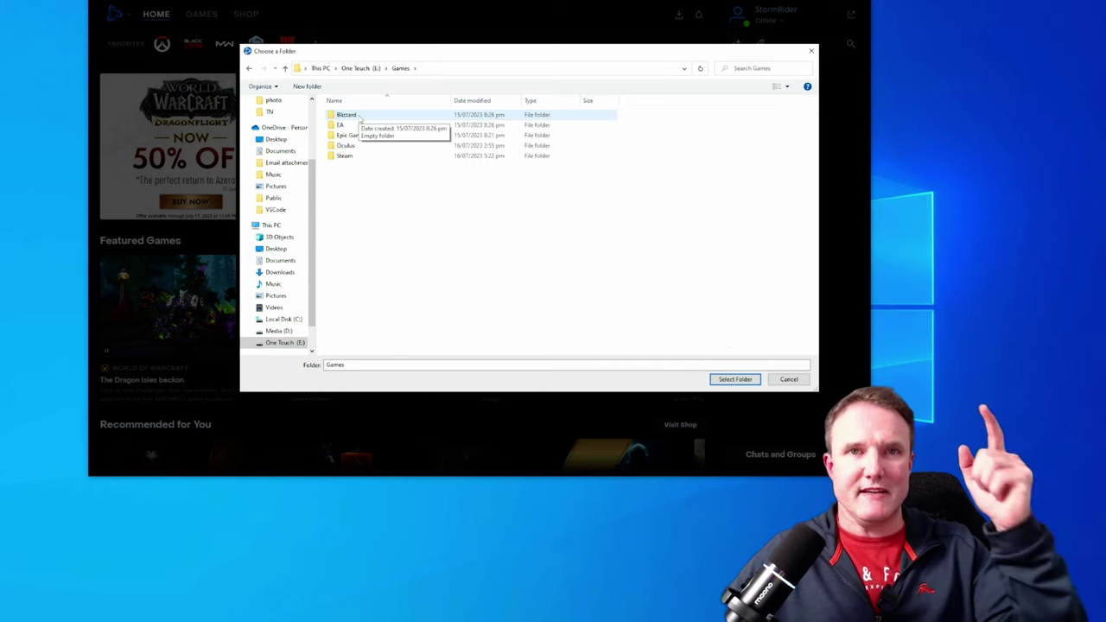
click(358, 119)
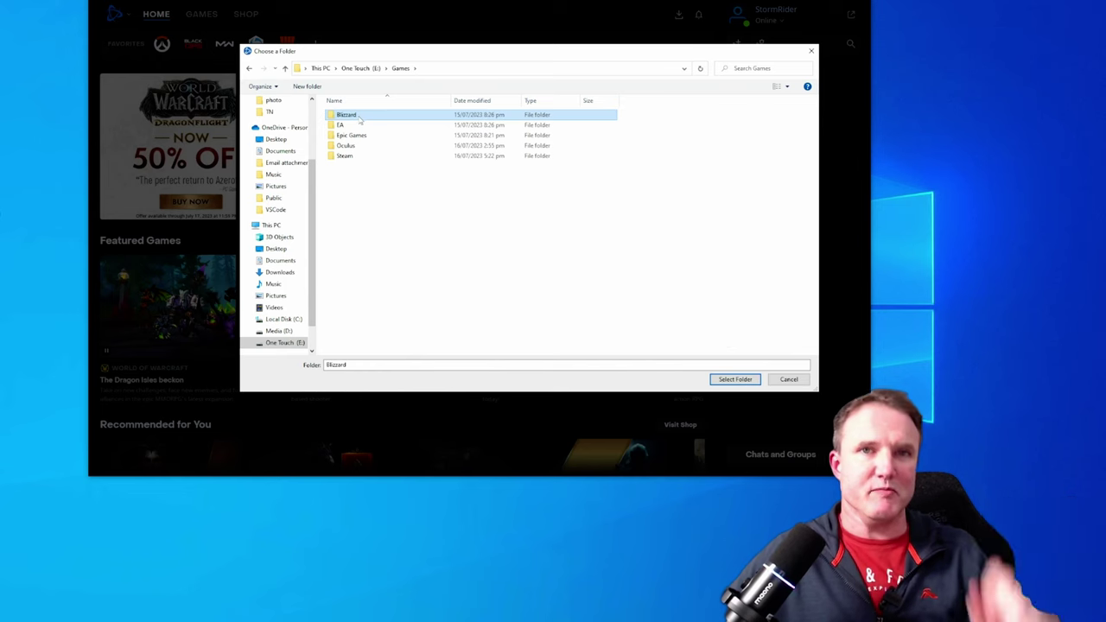
double_click(359, 119)
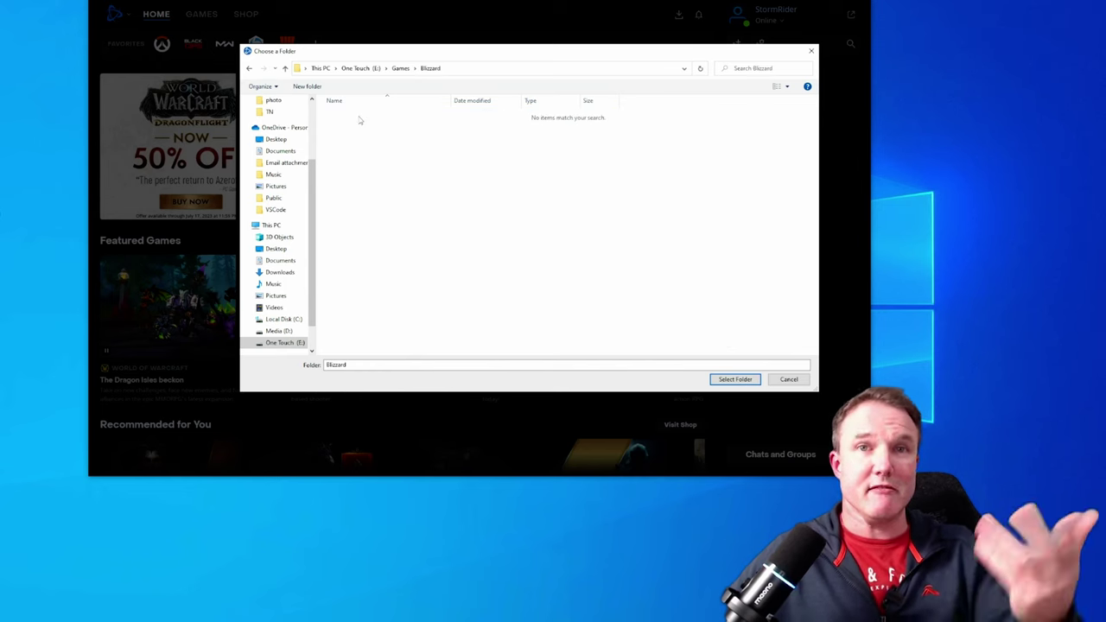
click(400, 67)
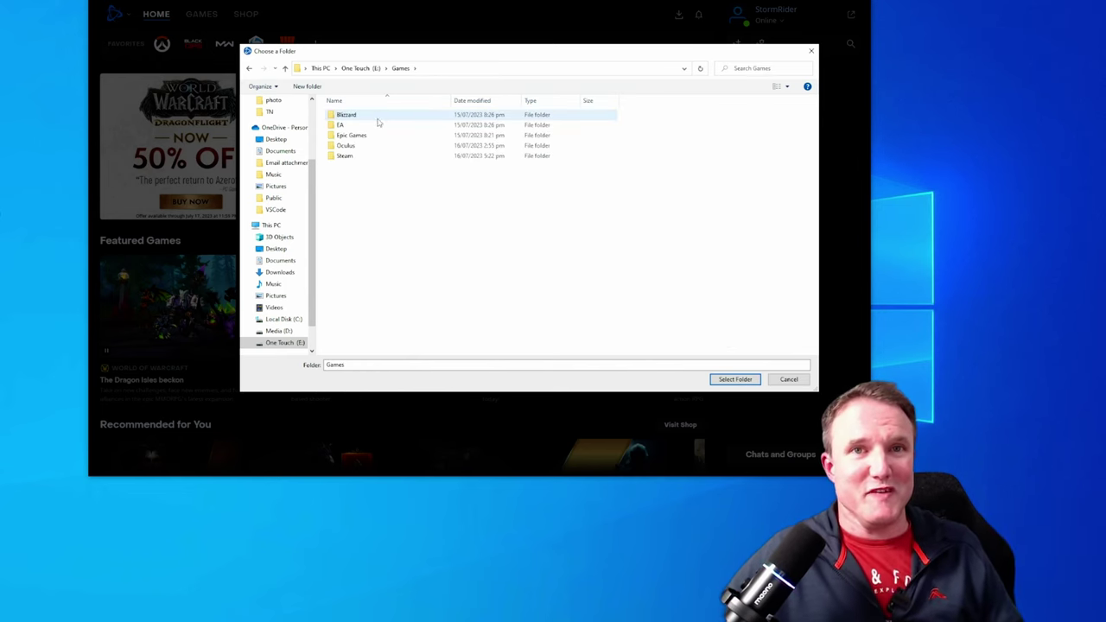
key(Return)
click(384, 369)
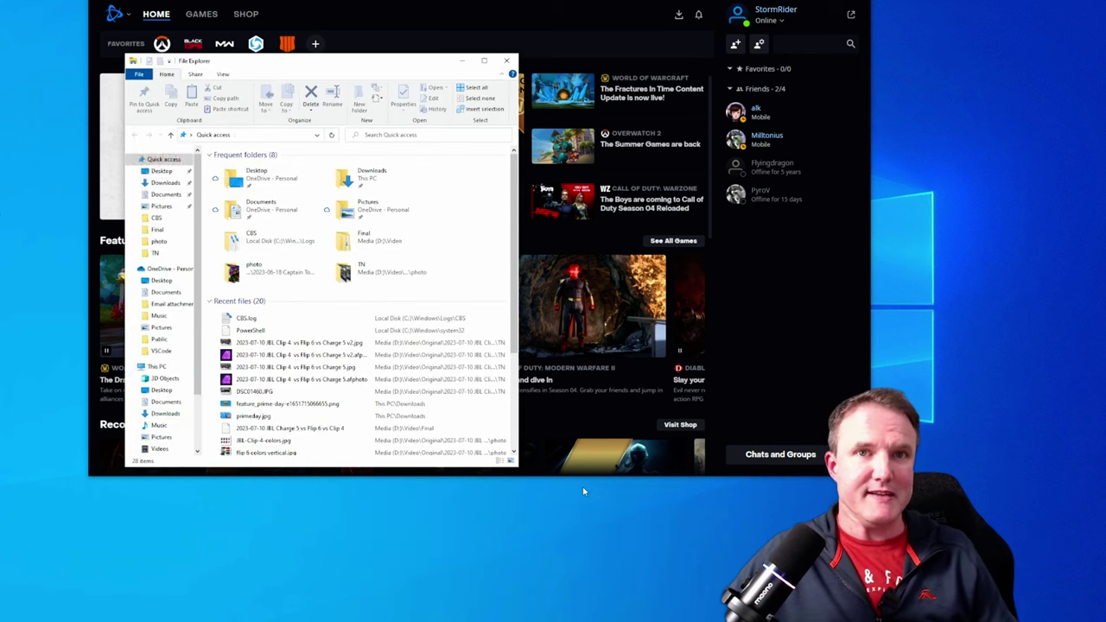
- Browse to D:\Games\Blizzard showing the Overwatch folder, then open a second Explorer window
scroll(175, 413, down, 2)
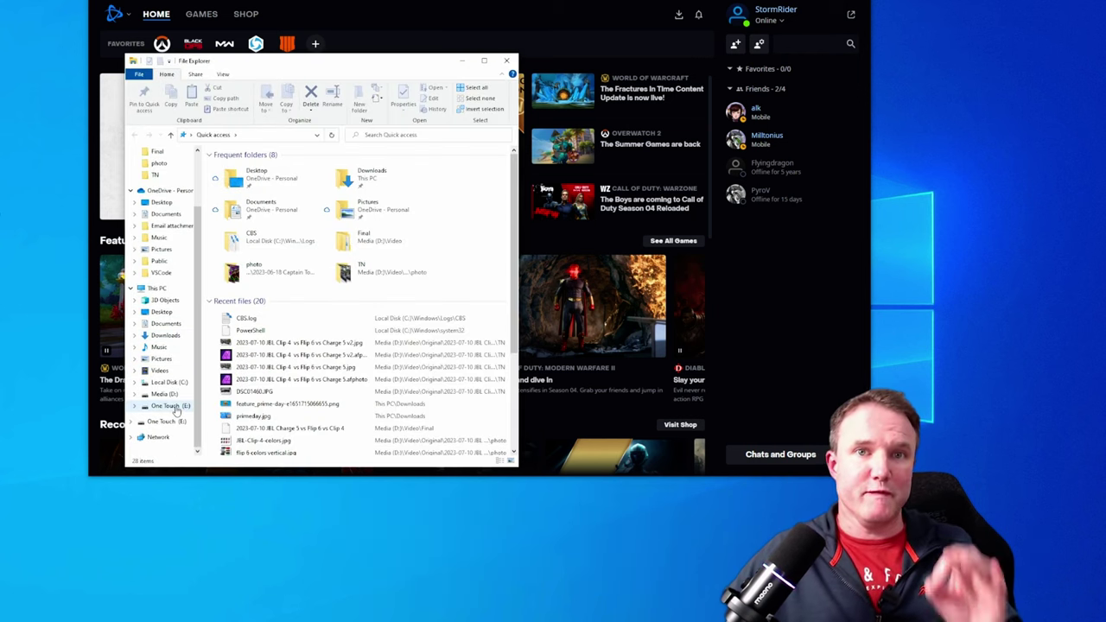
click(164, 394)
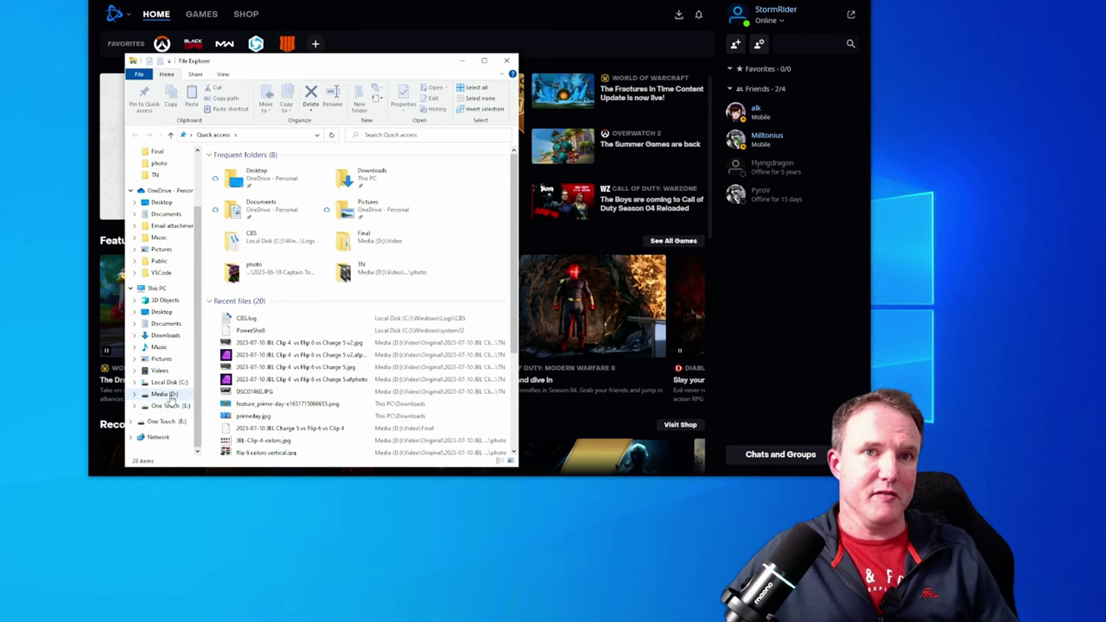
double_click(248, 168)
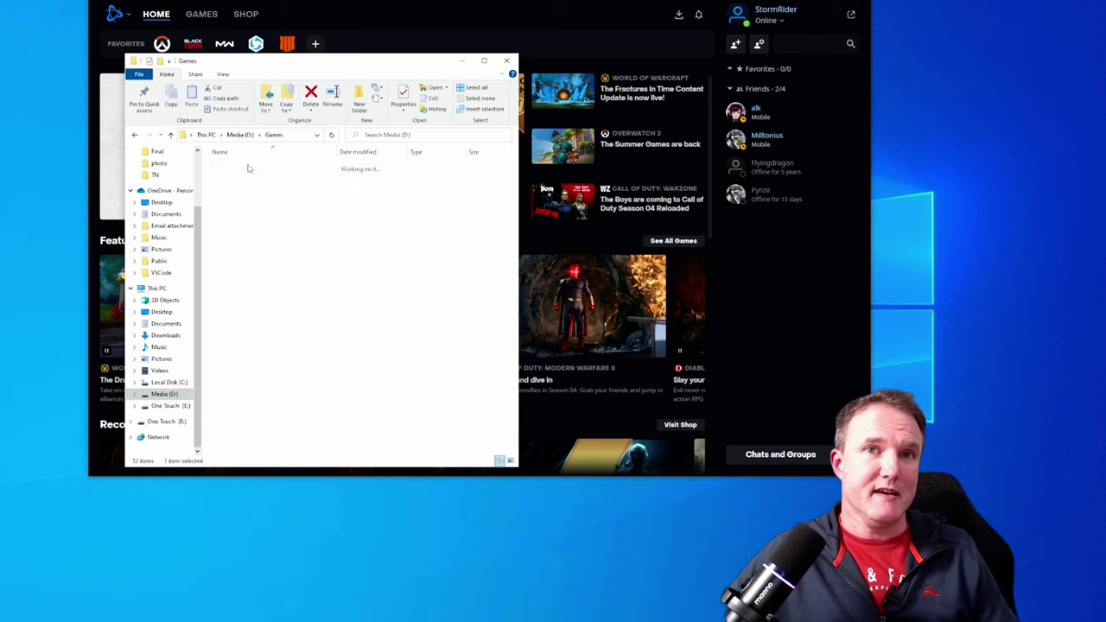
double_click(247, 166)
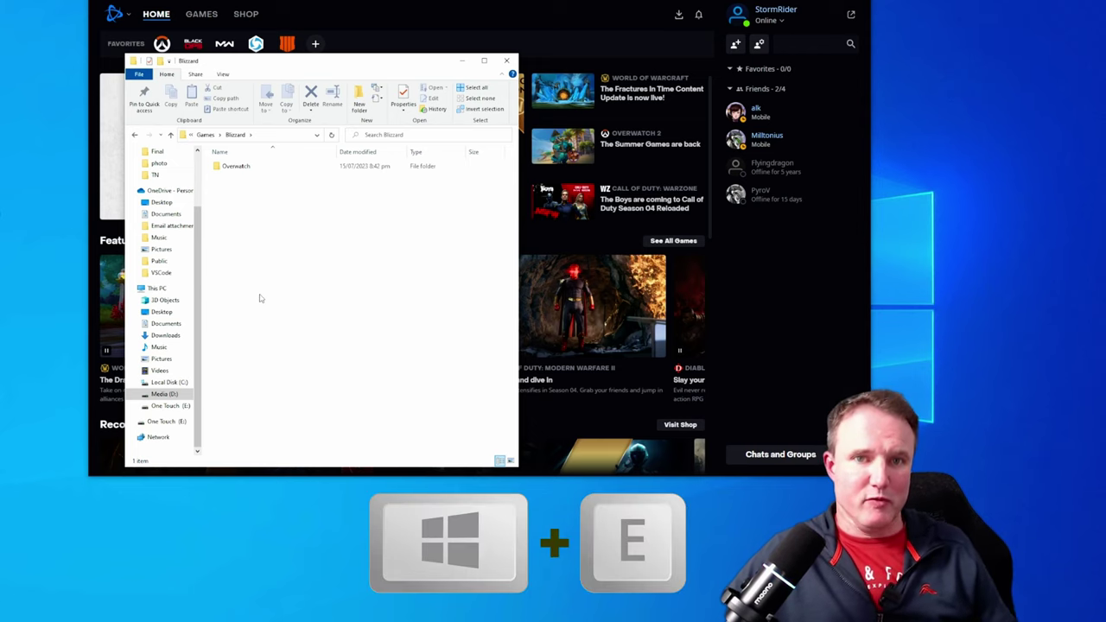
key(super+e)
- Place the second Explorer window on the right and open the empty One Touch (E:) Games\Blizzard folder
drag(328, 73, 798, 78)
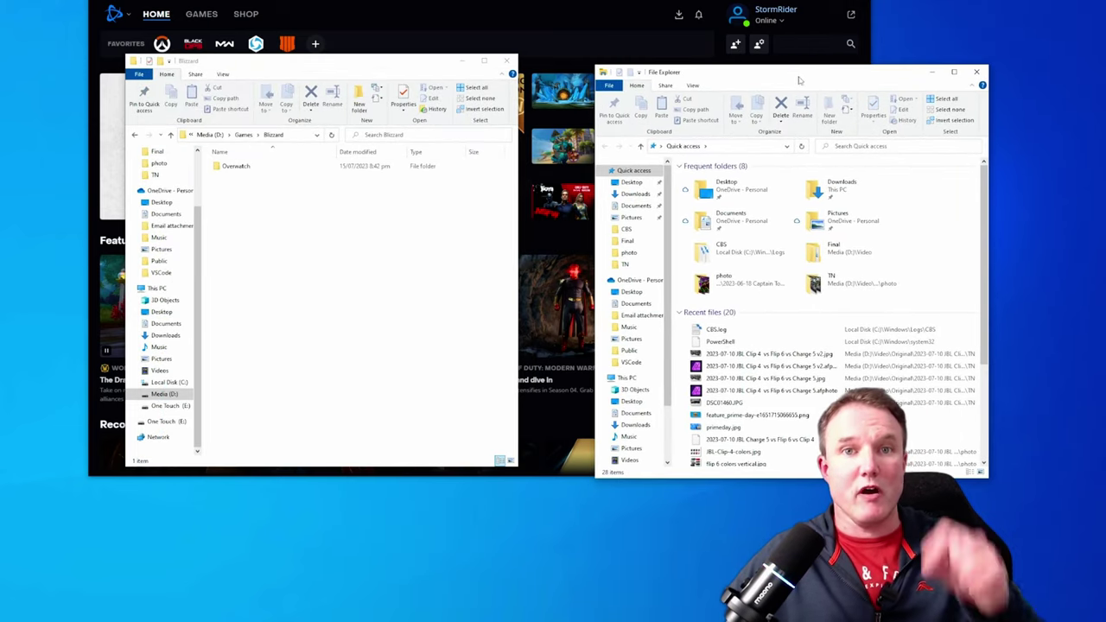
drag(747, 74, 735, 37)
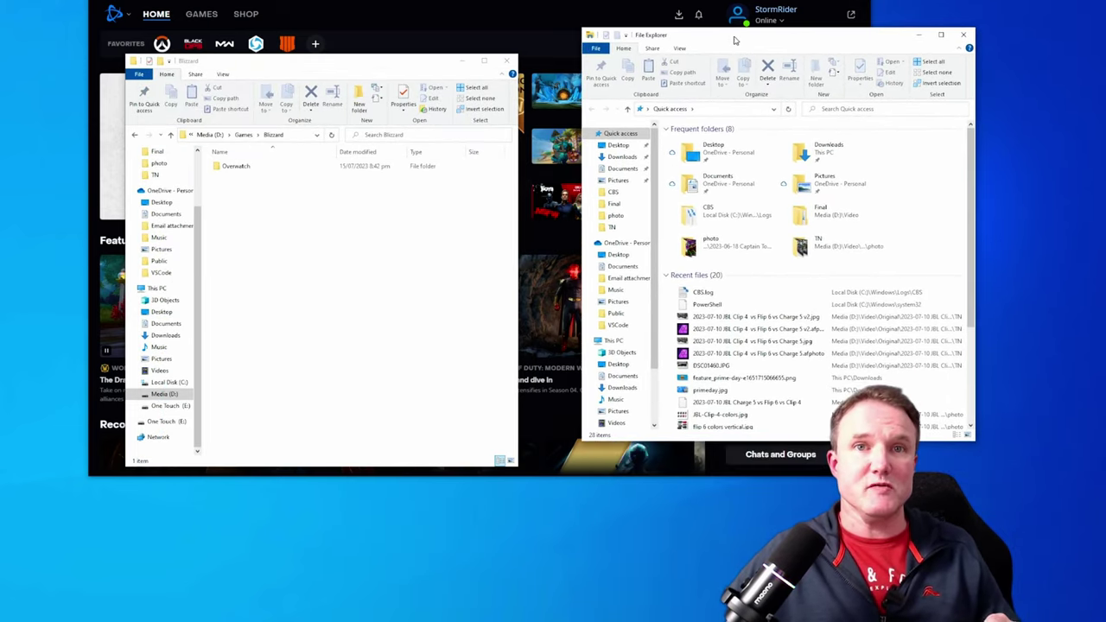
click(626, 380)
double_click(705, 153)
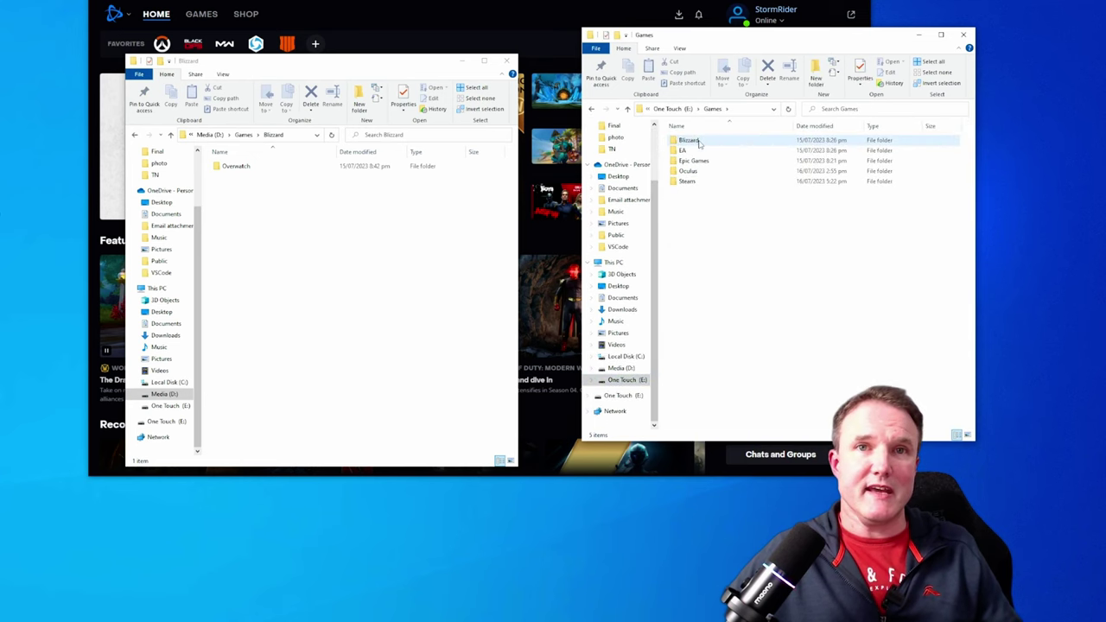
double_click(701, 142)
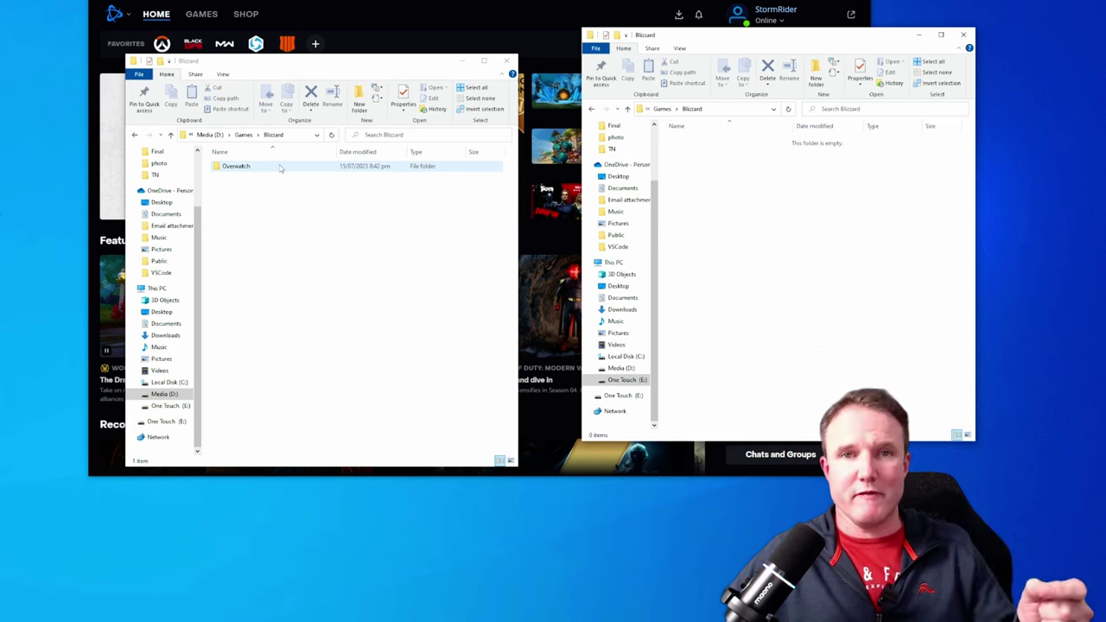
- Drag the Overwatch folder from Media (D:) into the One Touch Blizzard folder to copy it
click(279, 166)
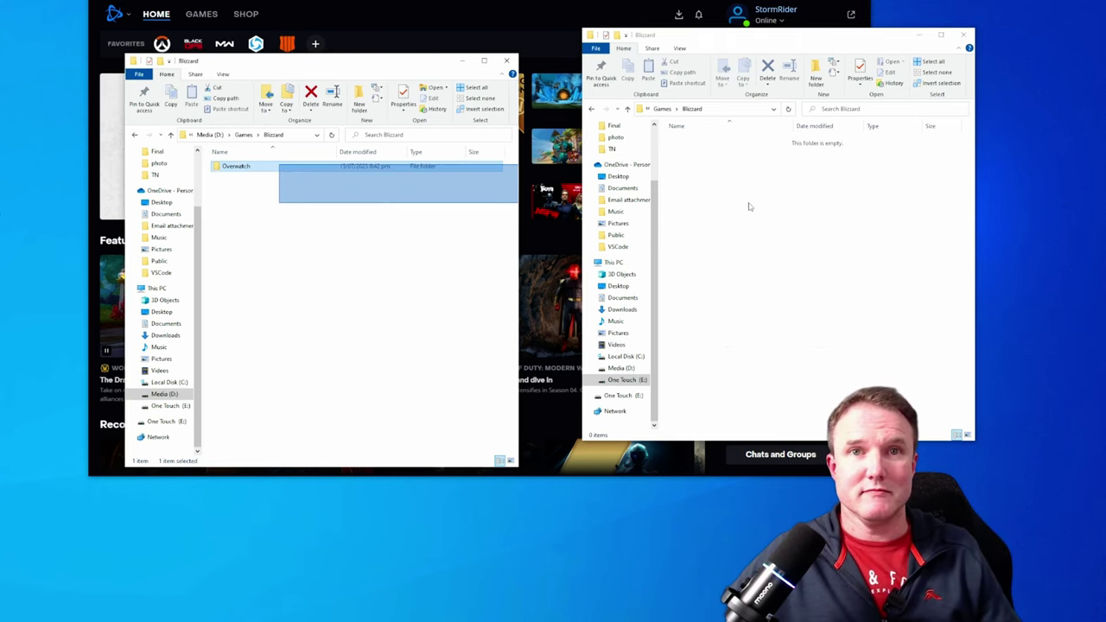
drag(398, 169, 814, 207)
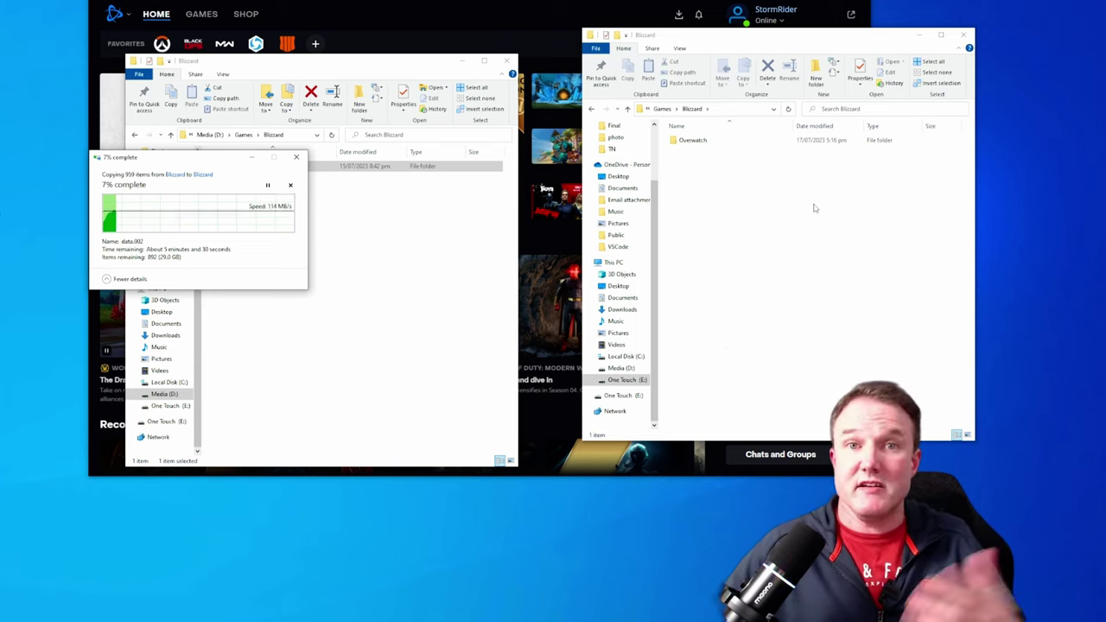
click(205, 52)
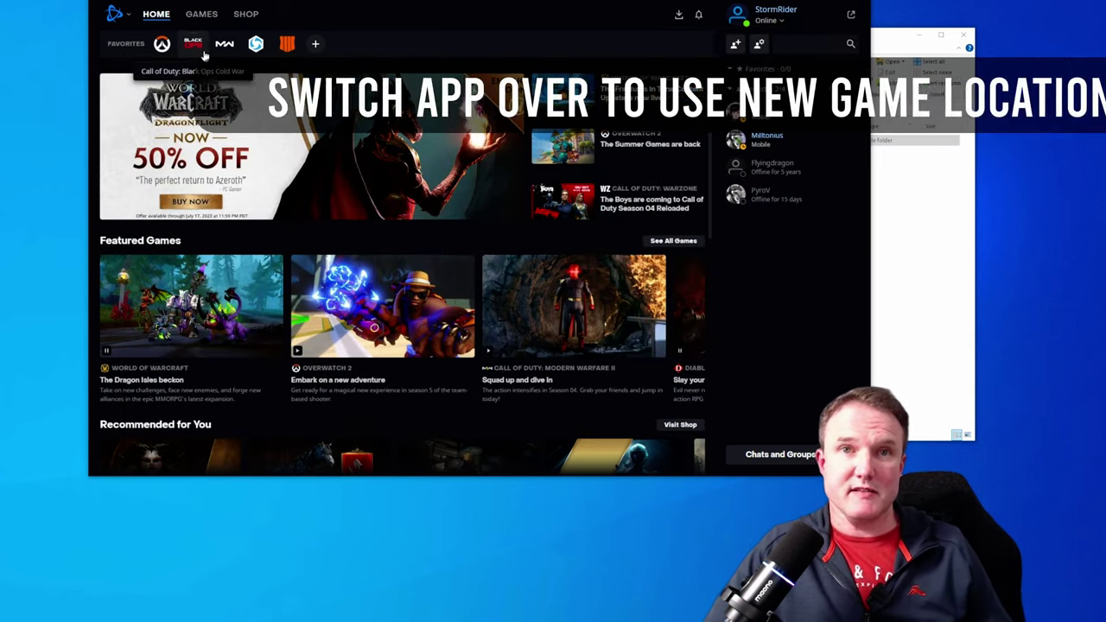
key(alt+Tab)
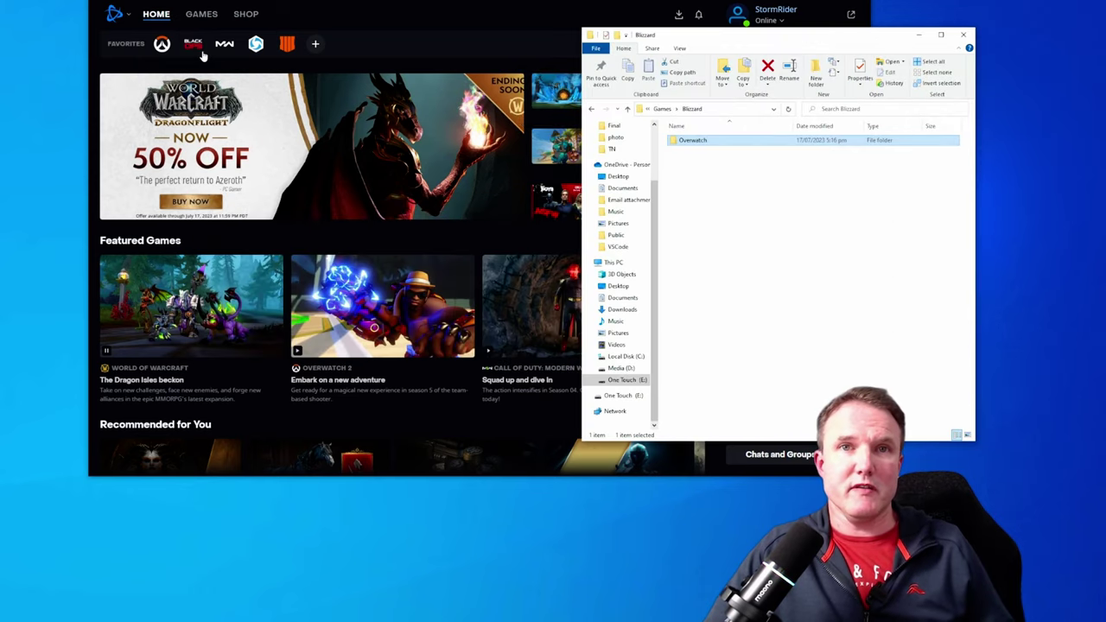
- Delete the original Overwatch folder from D:\Games\Blizzard, leaving it empty
key(alt+Tab)
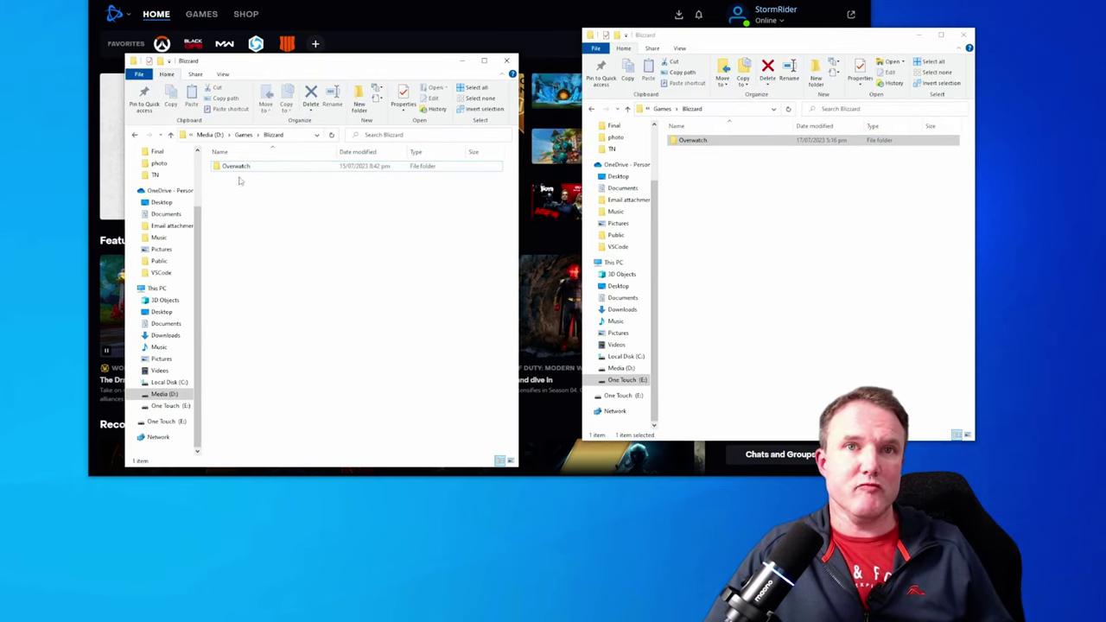
click(244, 171)
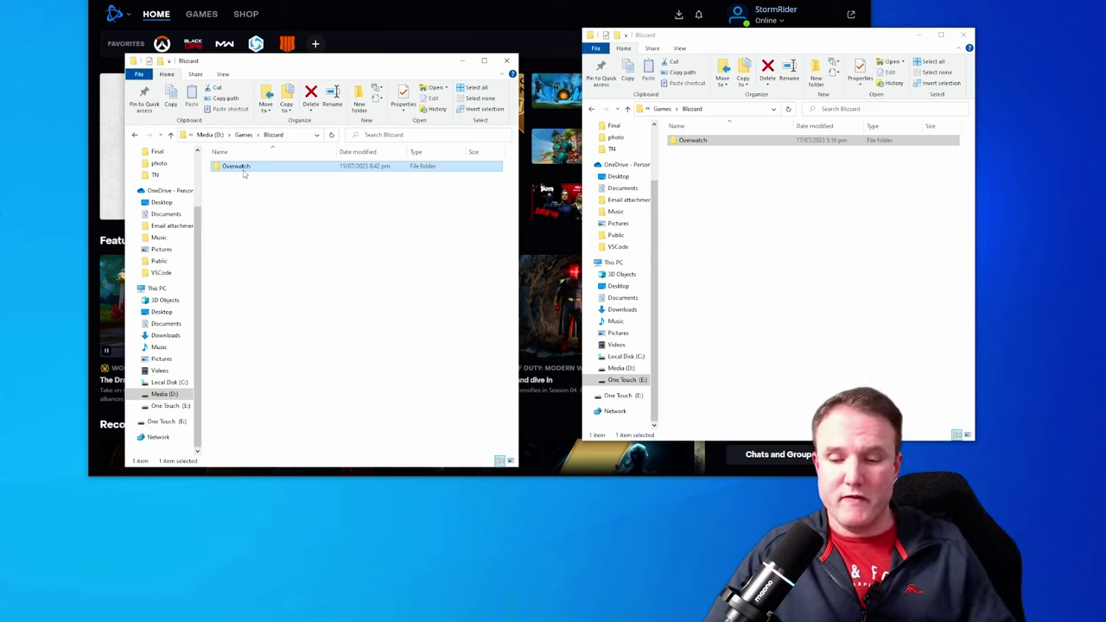
key(Delete)
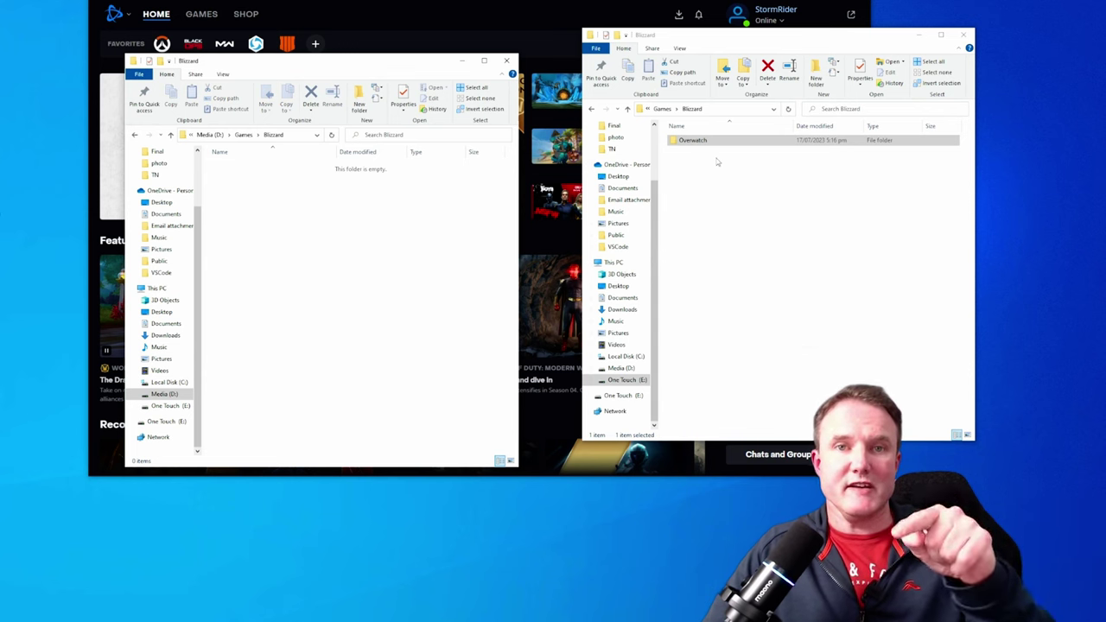
- Locate the Overwatch 2 installation at One Touch (E:)\Games\Blizzard\Overwatch from its installed-games page
click(308, 4)
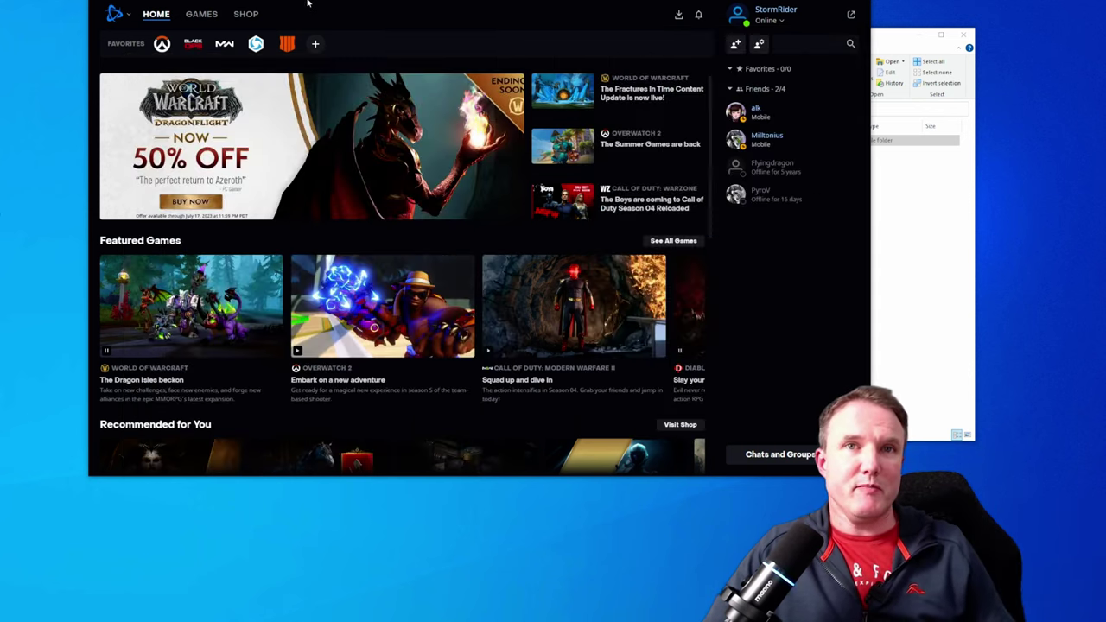
click(202, 14)
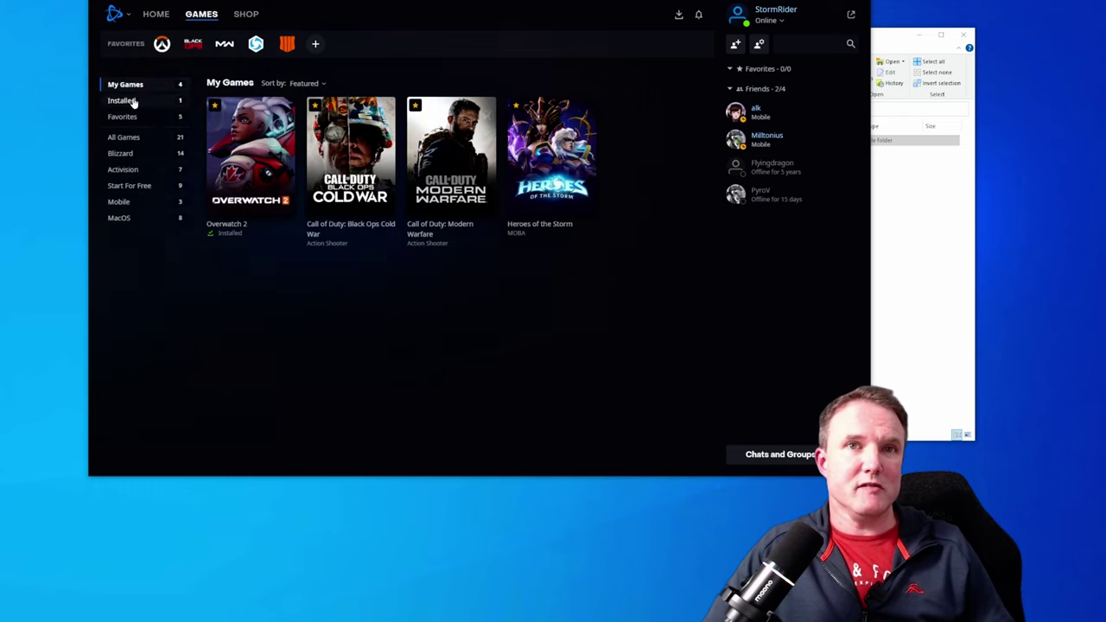
click(122, 100)
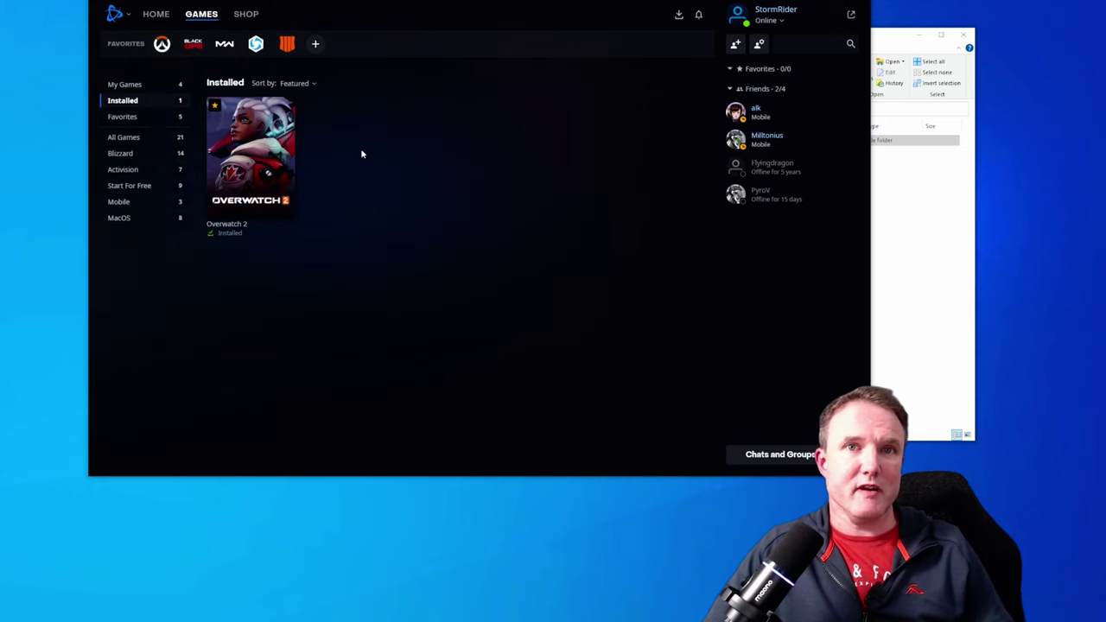
click(253, 162)
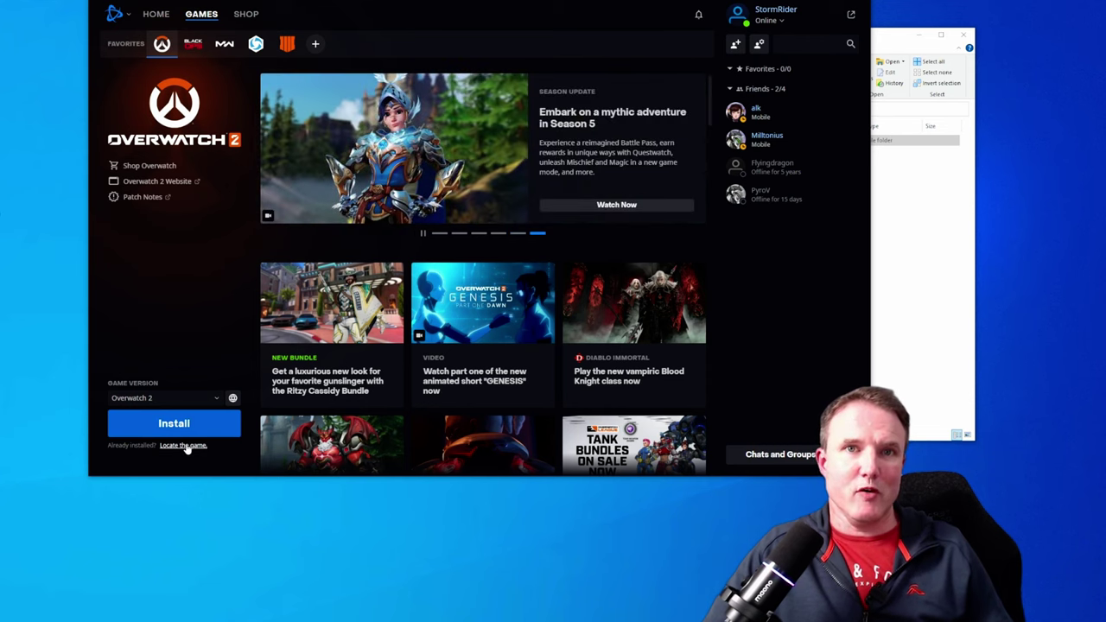
click(183, 445)
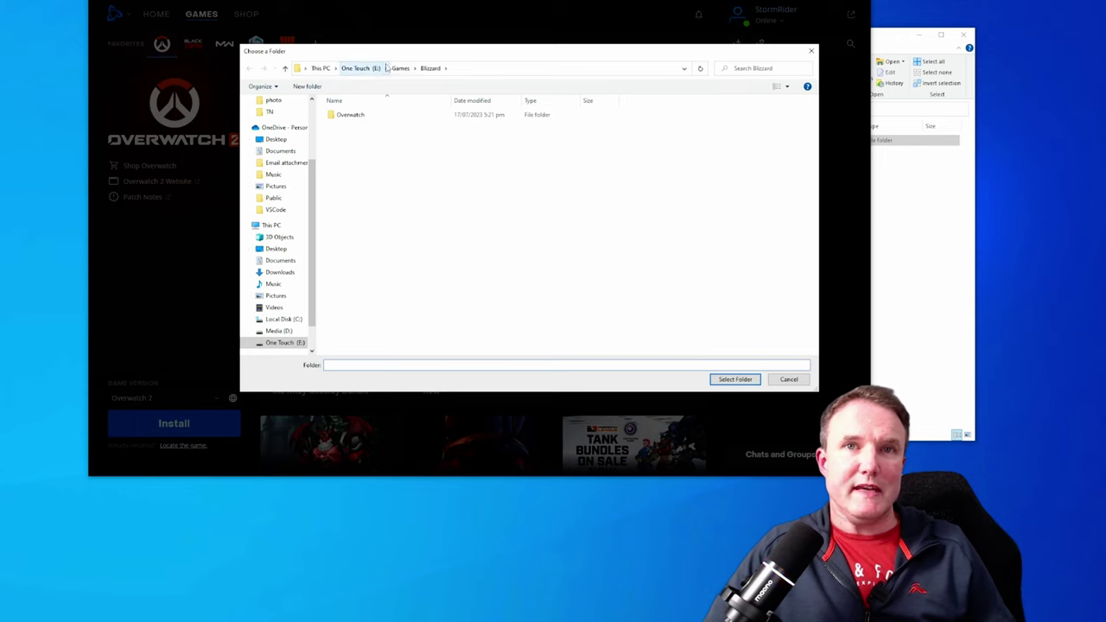
click(356, 122)
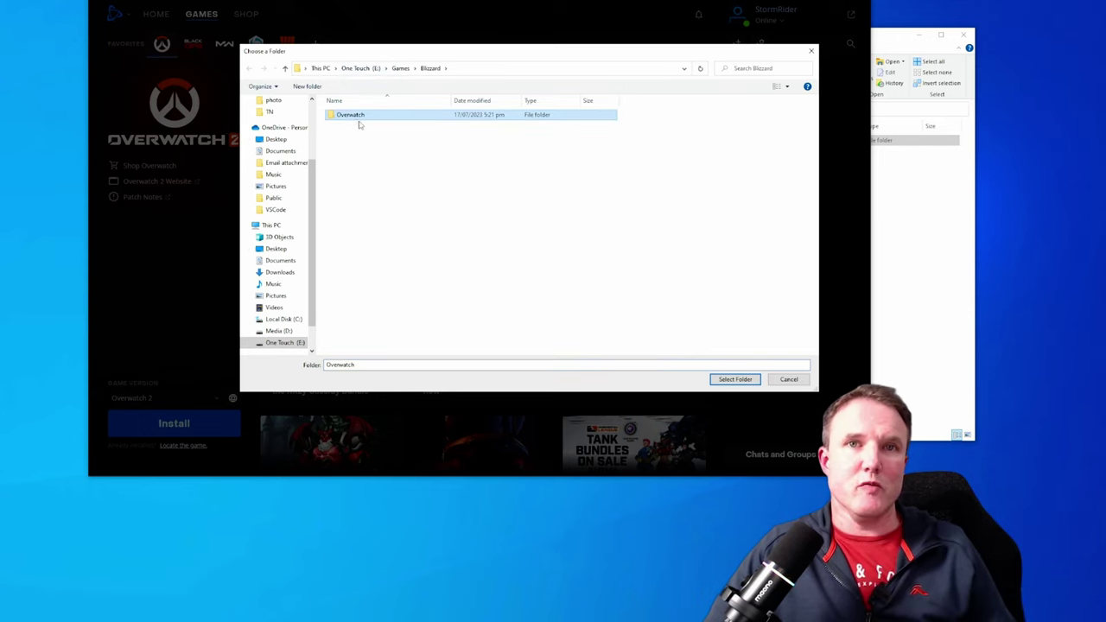
click(734, 379)
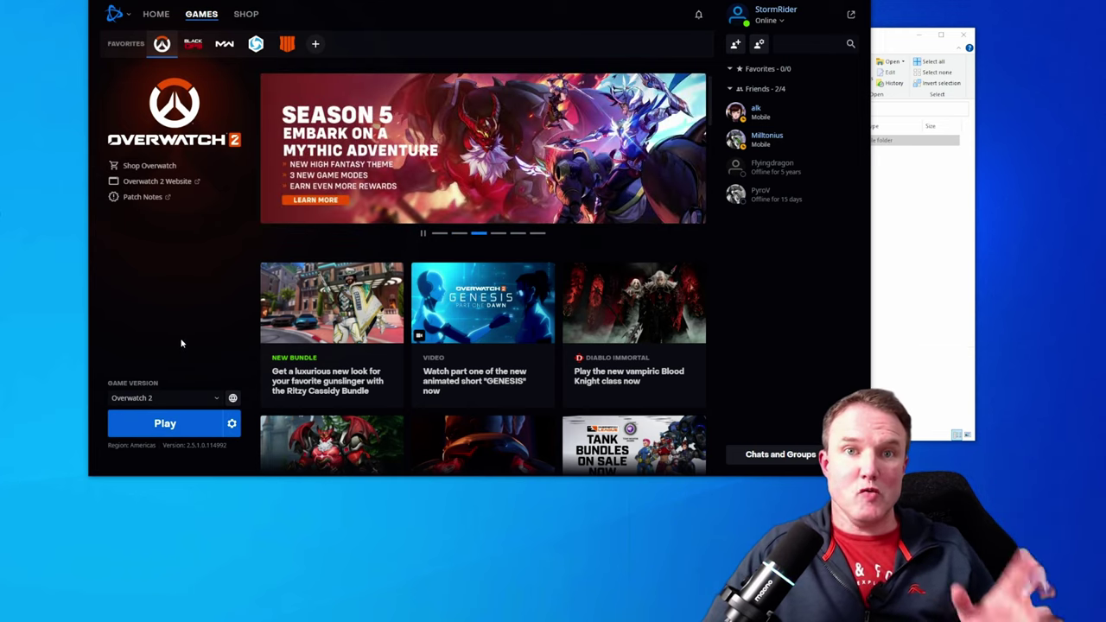
- Press Play to start Overwatch 2 from the One Touch drive
click(165, 423)
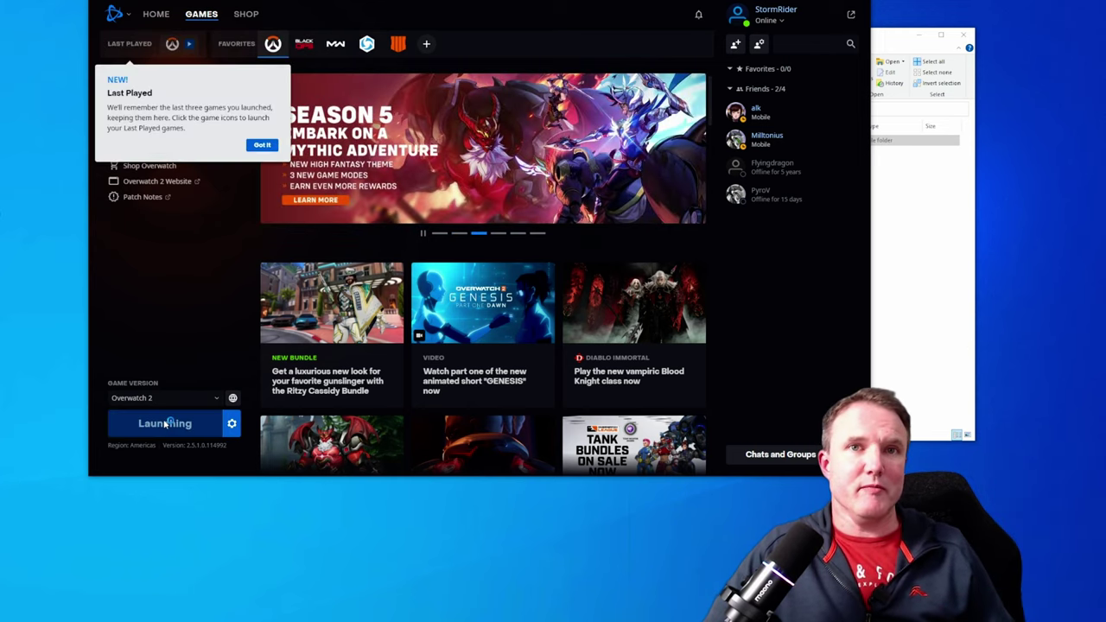